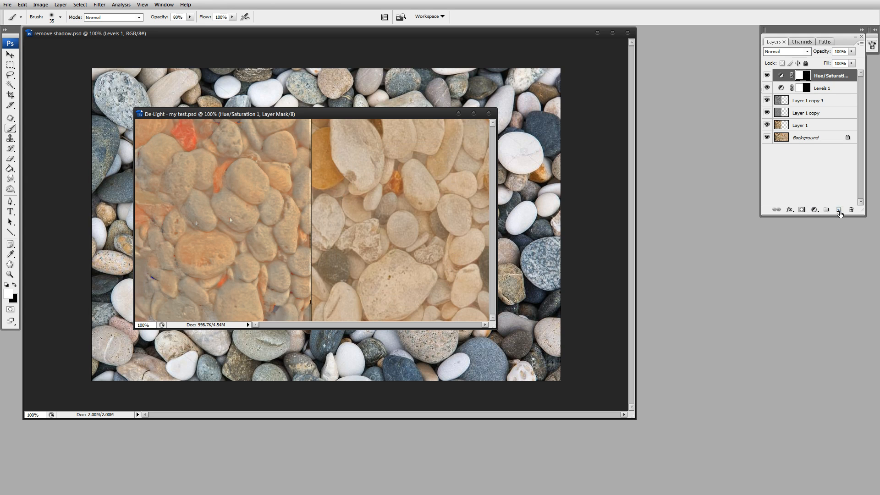
Add a new layer above Hue/Saturation 1 and try circling the original stones in yellow-orange, undoing the brush stroke.
click(839, 210)
mouse_move(458, 165)
mouse_down()
mouse_move(380, 138)
mouse_move(328, 195)
mouse_move(394, 294)
mouse_move(437, 288)
mouse_up()
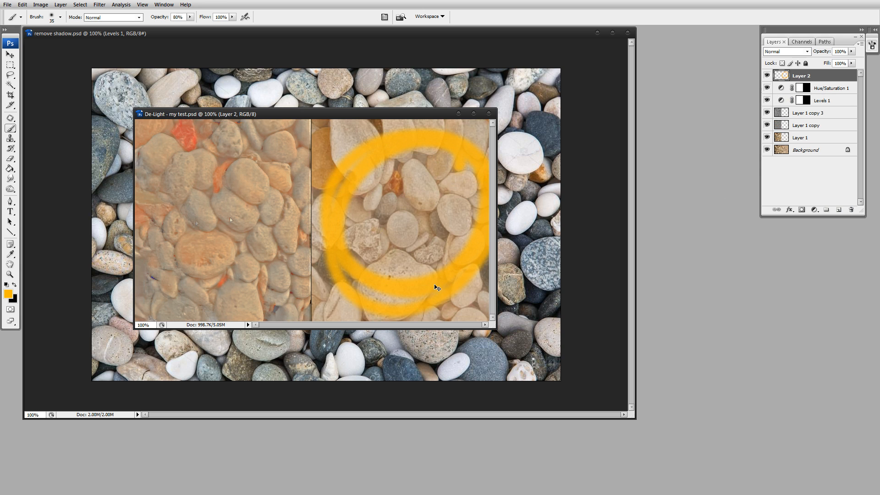
key(ctrl+z)
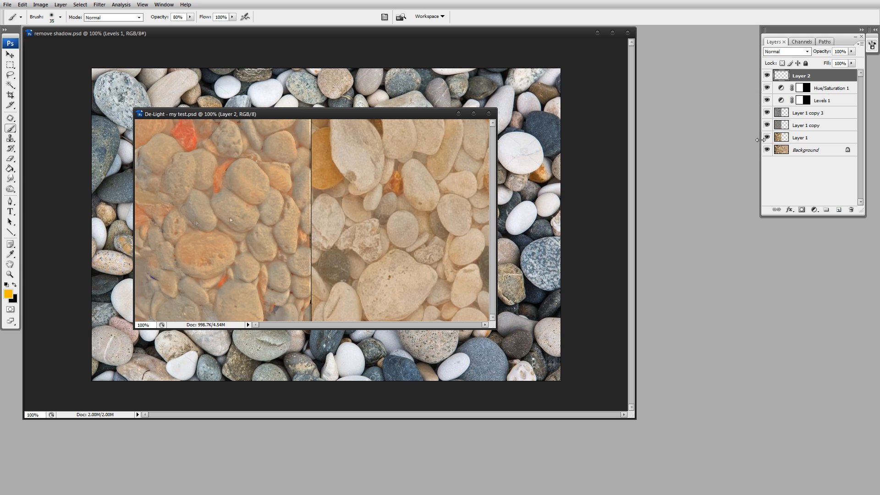
Hide the layers above Background and show them again to compare the stones before and after de-lighting.
drag(767, 137, 766, 65)
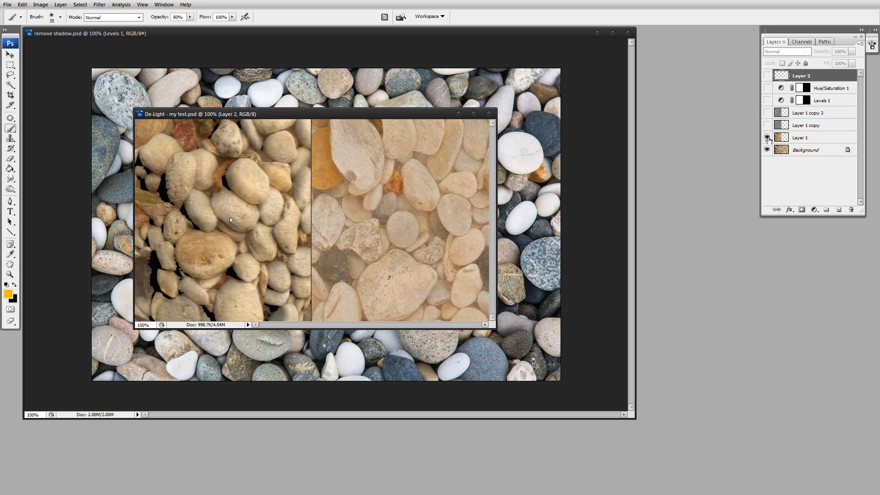
drag(768, 138, 768, 76)
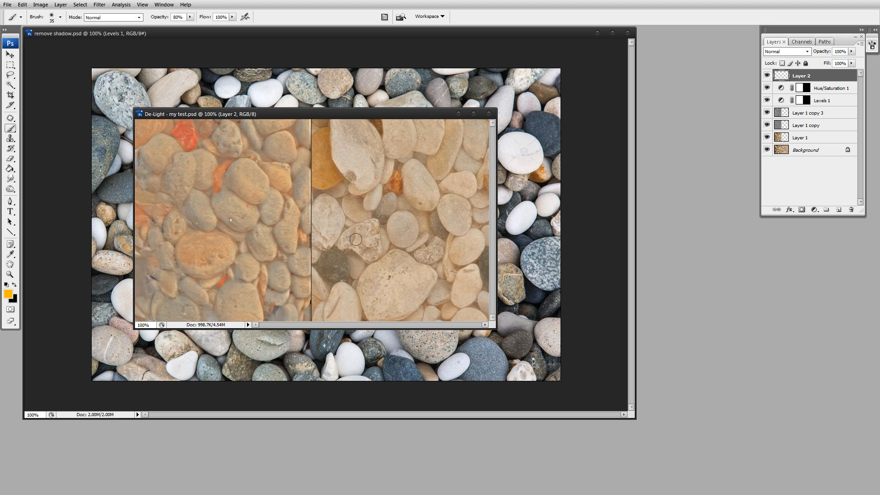
Move the De-Light - my test.psd window aside to uncover the pebble image and activate remove shadow.psd.
drag(387, 118, 468, 104)
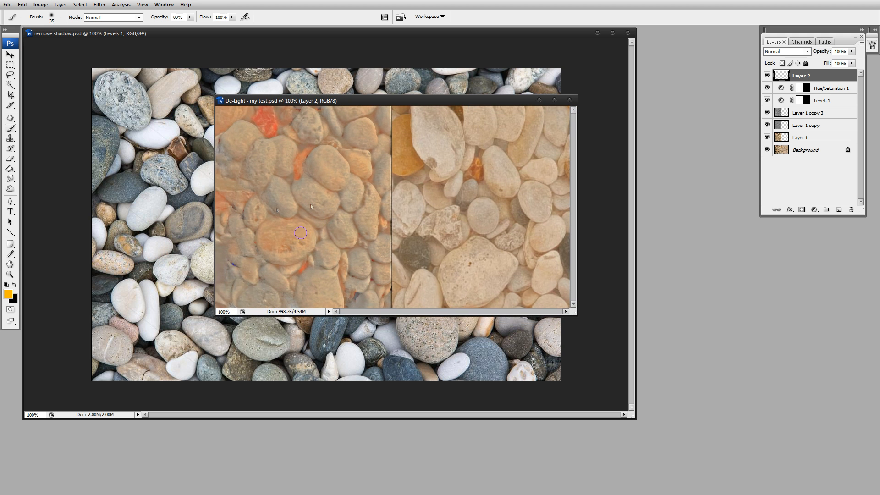
drag(408, 103, 545, 58)
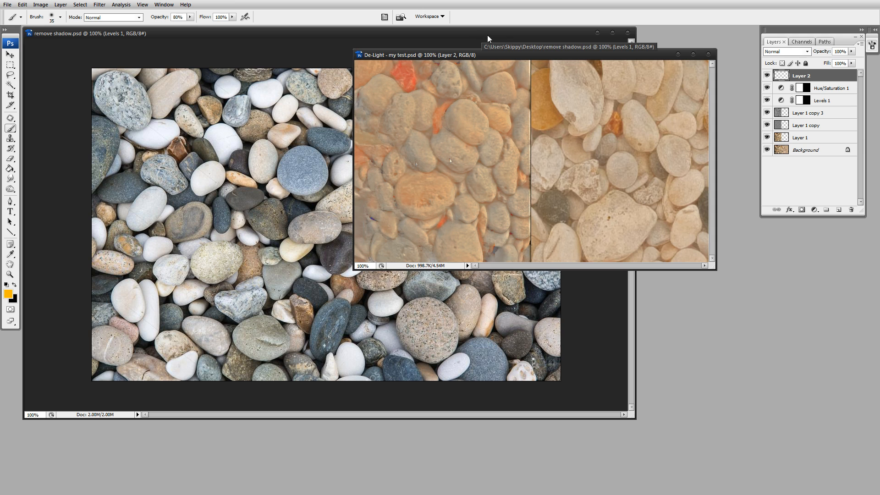
drag(532, 59, 555, 61)
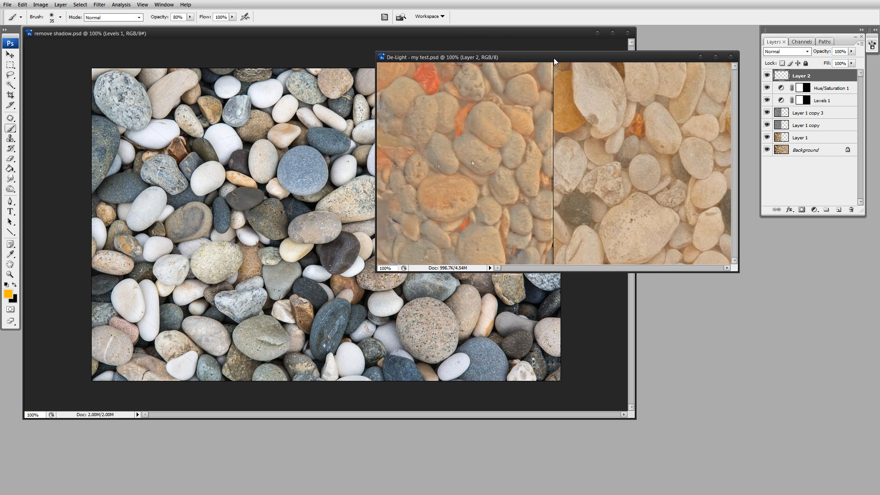
click(506, 37)
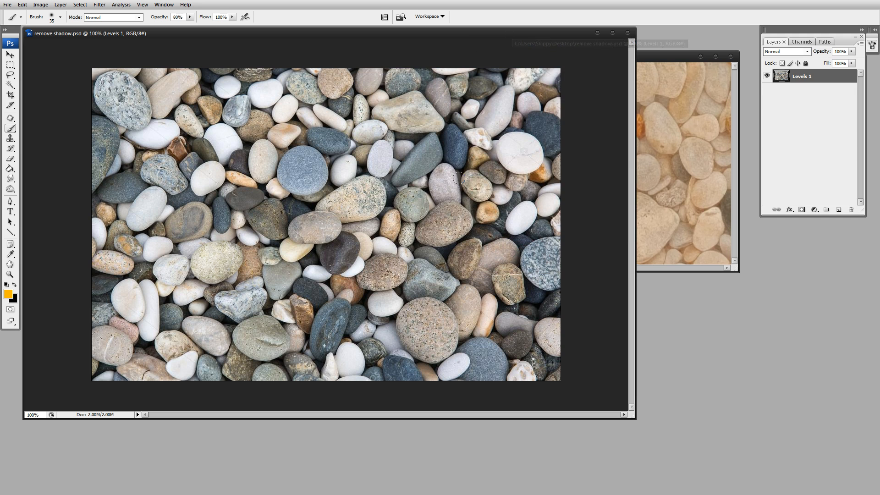
In De-Light - my test.psd, isolate Layer 1 copy by hiding all other layers and look up the High Pass filter.
click(693, 122)
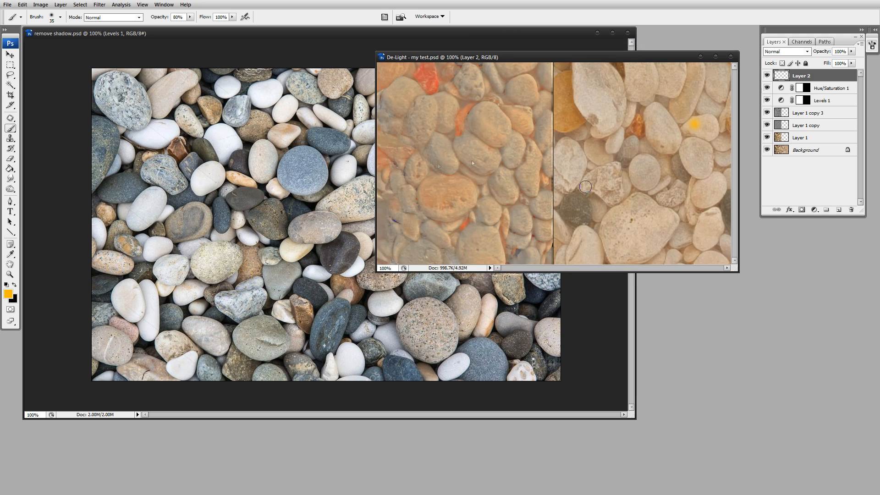
click(803, 127)
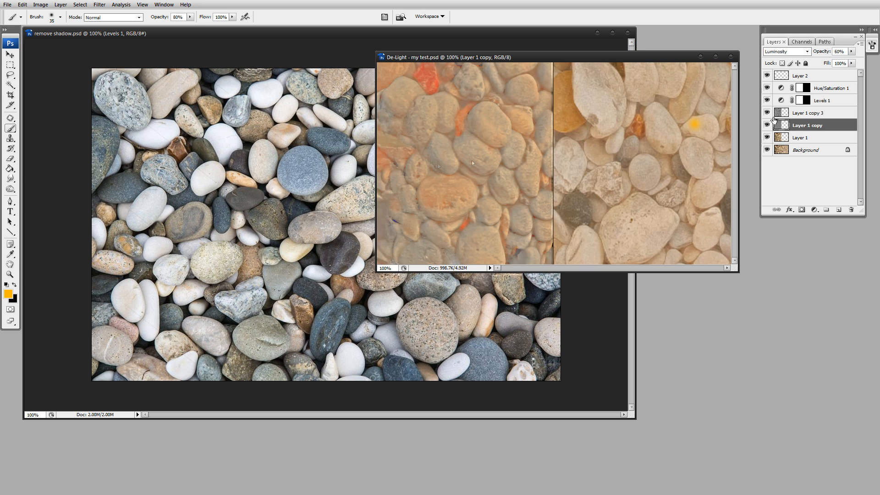
drag(767, 113, 767, 76)
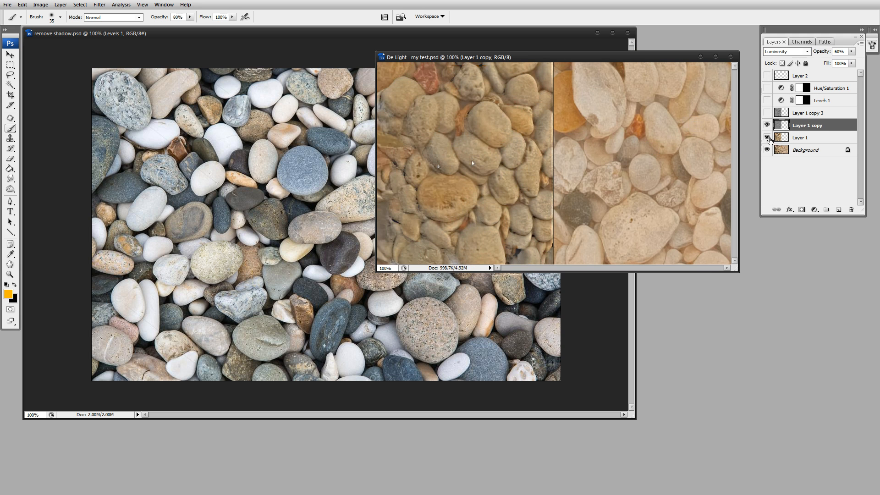
drag(767, 137, 766, 150)
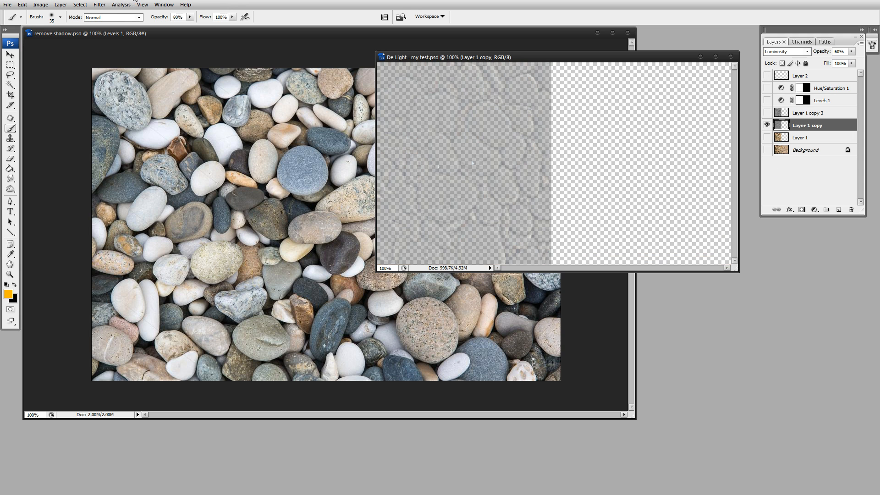
click(100, 5)
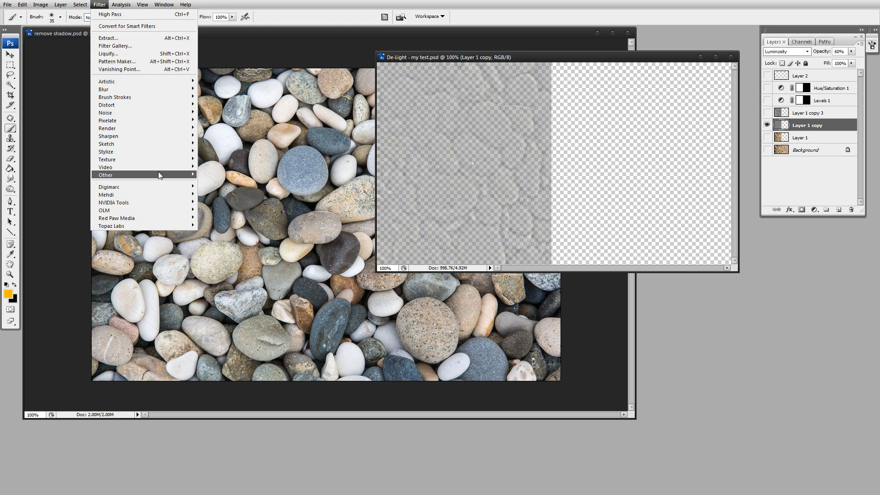
mouse_move(160, 178)
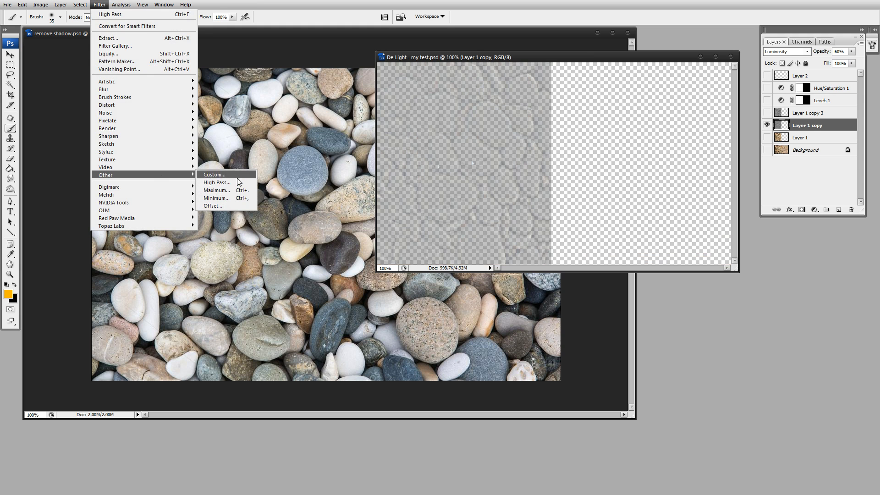
click(793, 186)
Inspect Layer 1 copy 3, Levels 1 and Hue/Saturation 1, leaving only Layer 1 copy 3 down to Background shown.
click(768, 113)
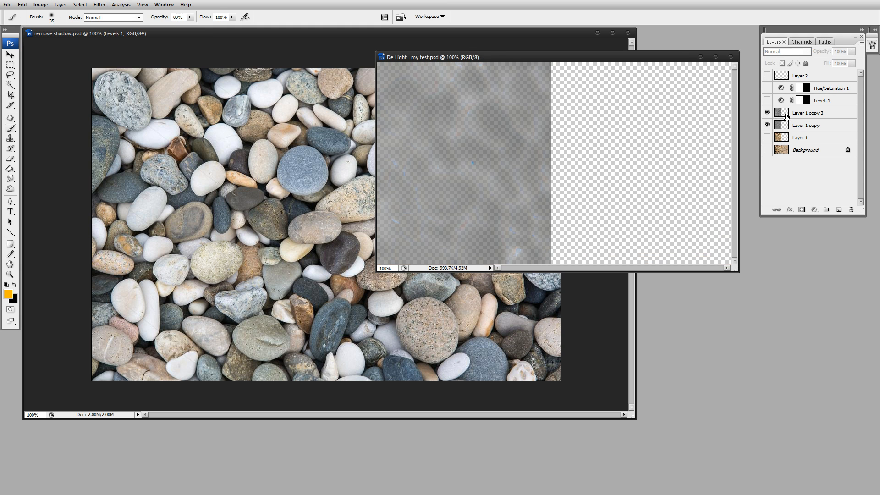
click(779, 116)
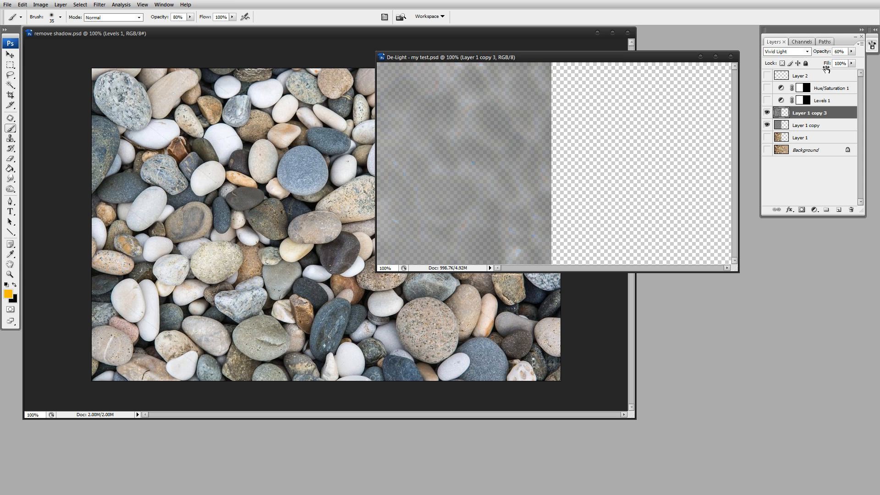
click(767, 113)
click(767, 100)
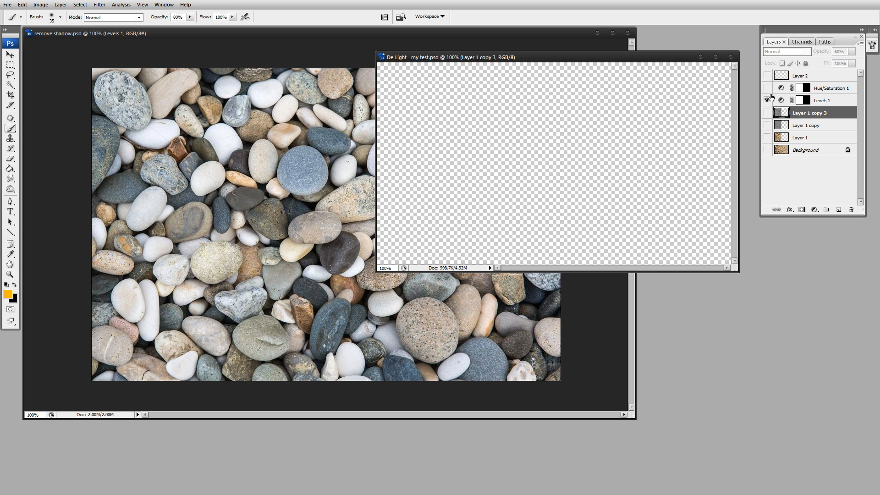
click(766, 88)
click(767, 100)
click(767, 88)
drag(768, 119, 766, 150)
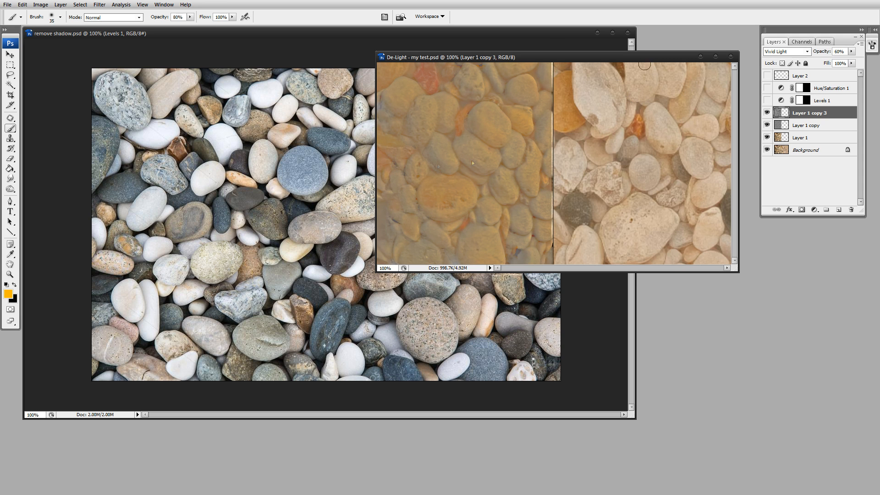
Check the blend settings of Layer 1 copy and Layer 1 copy 3 in De-Light - my test.psd and return to remove shadow.psd.
click(550, 34)
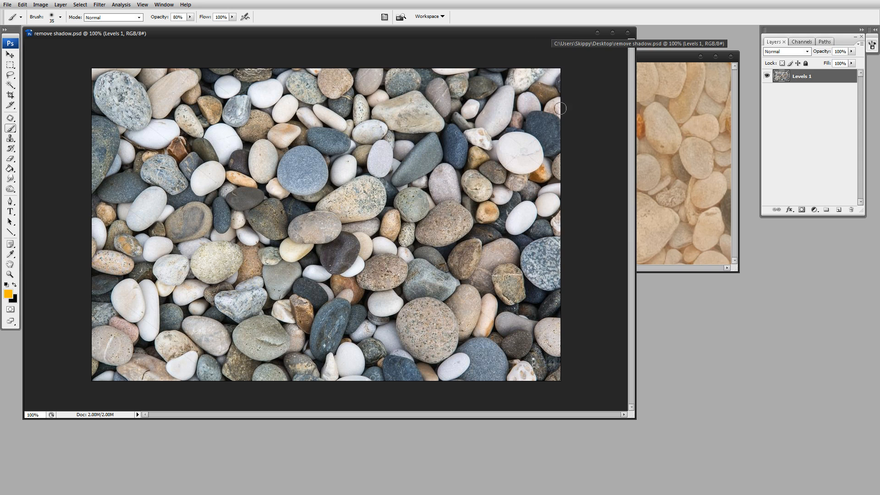
drag(676, 53, 566, 56)
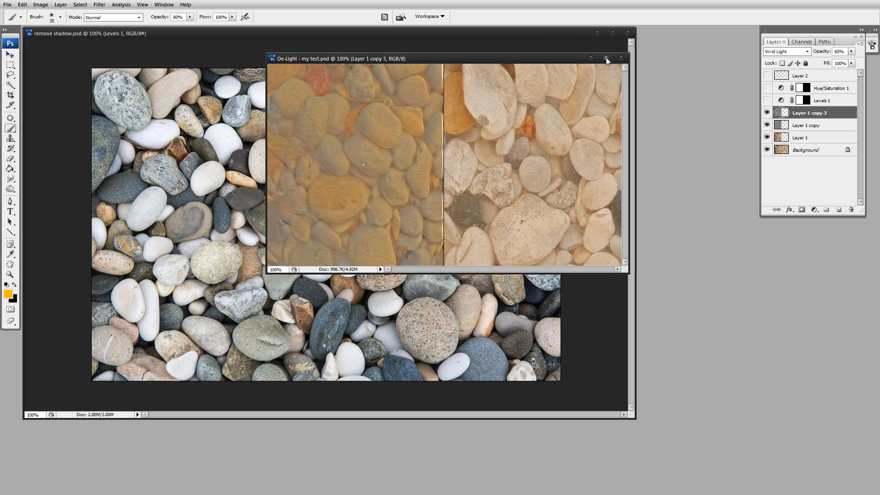
click(807, 125)
click(807, 113)
click(519, 35)
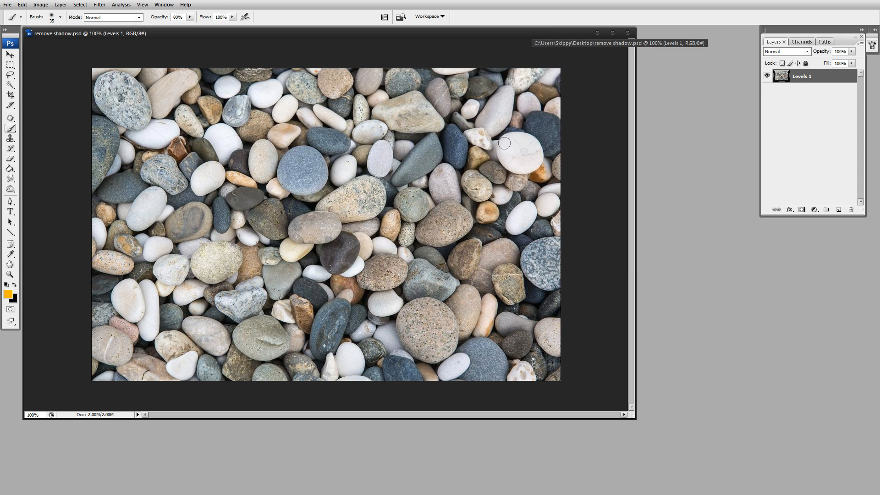
Duplicate the Levels 1 layer and apply a High Pass filter with a radius of 8.7 pixels to the copy.
drag(781, 78, 838, 210)
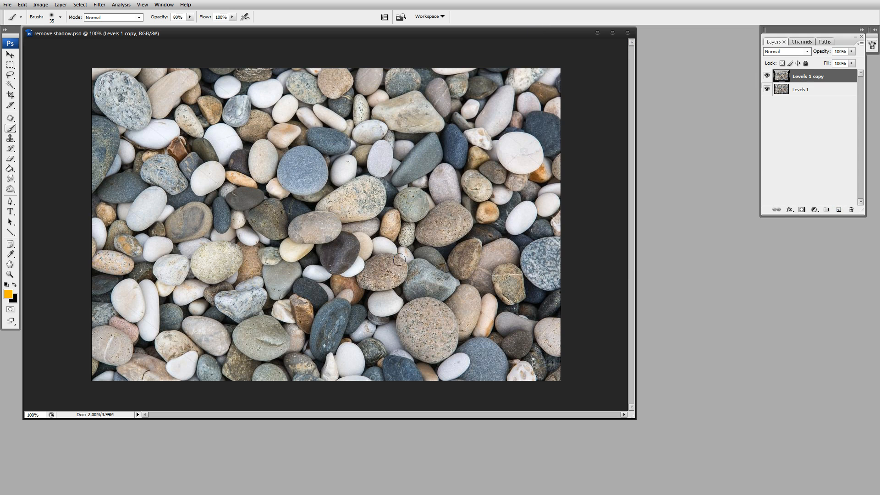
click(99, 4)
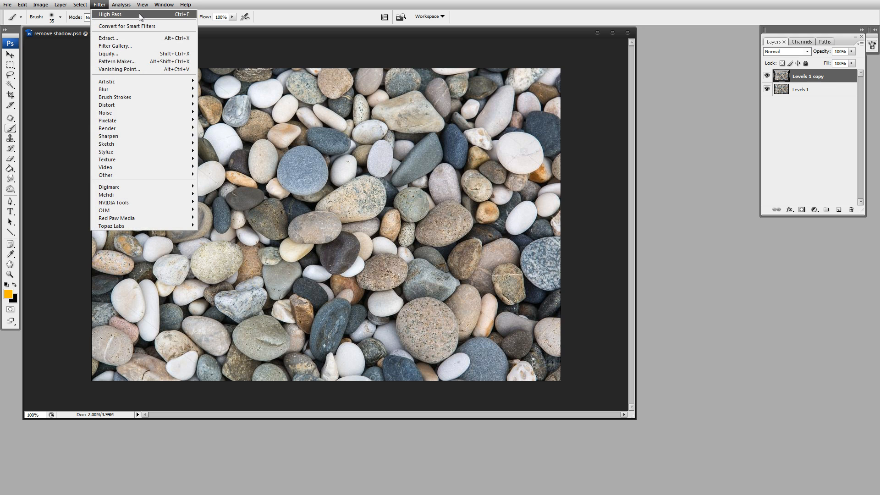
mouse_move(166, 175)
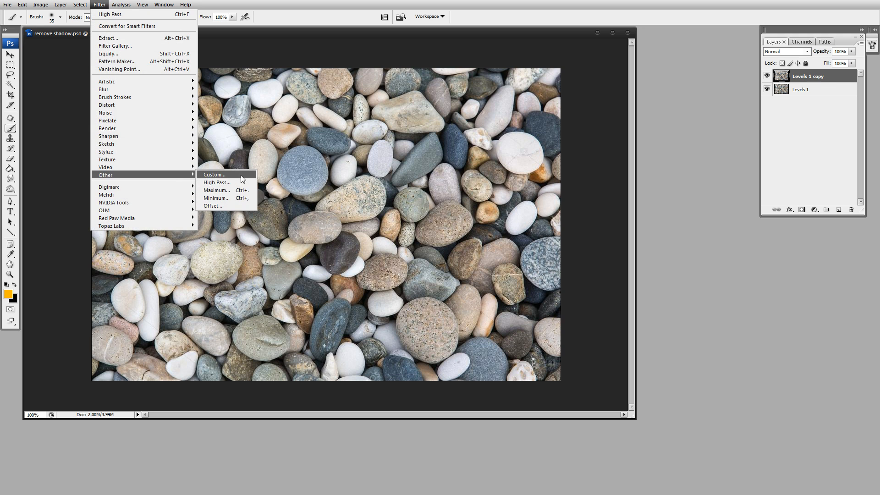
click(219, 182)
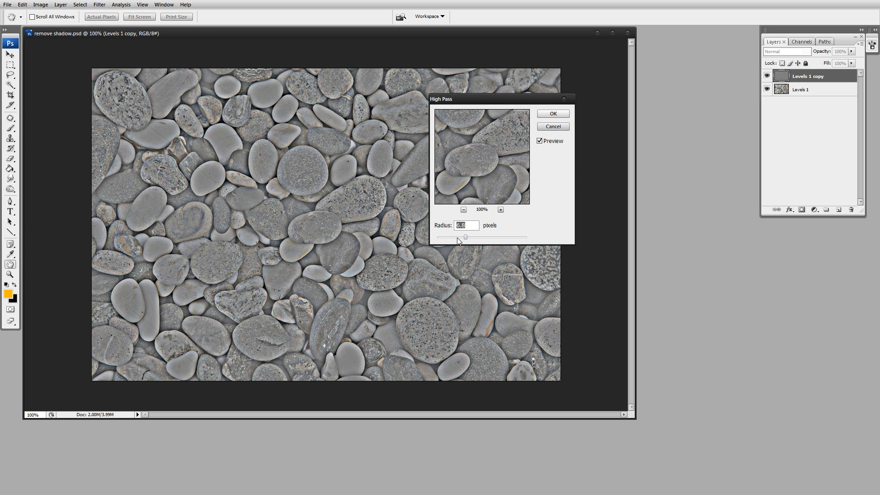
mouse_move(455, 236)
mouse_down()
mouse_move(478, 238)
mouse_move(458, 238)
mouse_move(469, 238)
mouse_up()
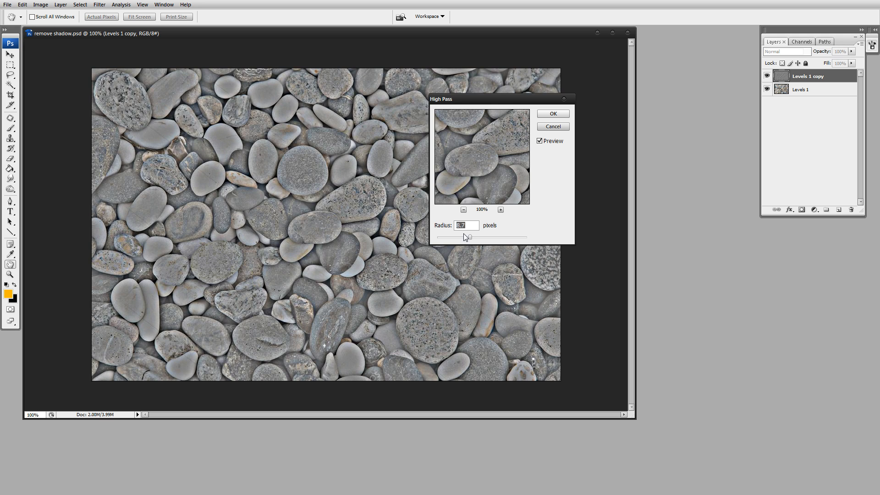
key(Return)
key(b)
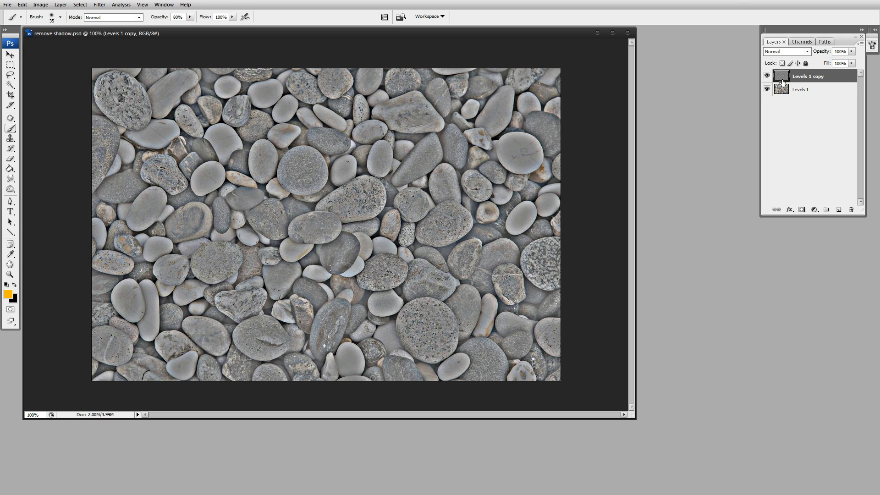
Set the Levels 1 copy layer's blend mode to Luminosity and its opacity to 40%.
click(782, 52)
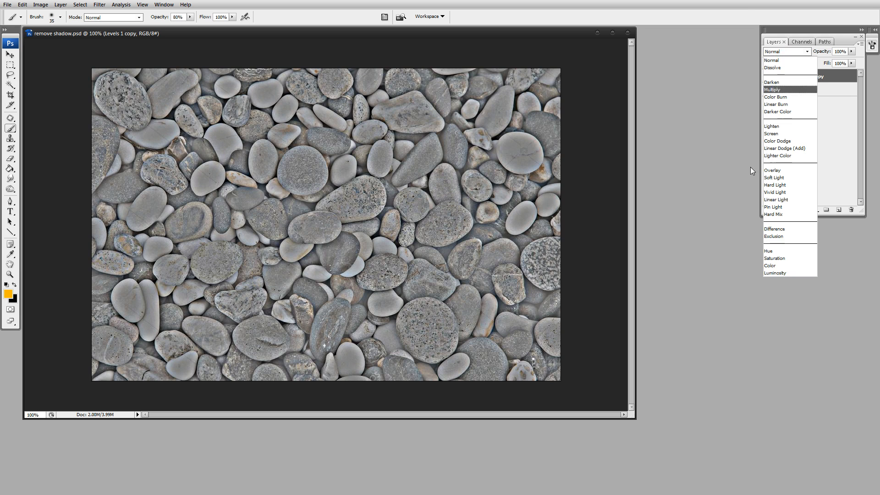
click(784, 272)
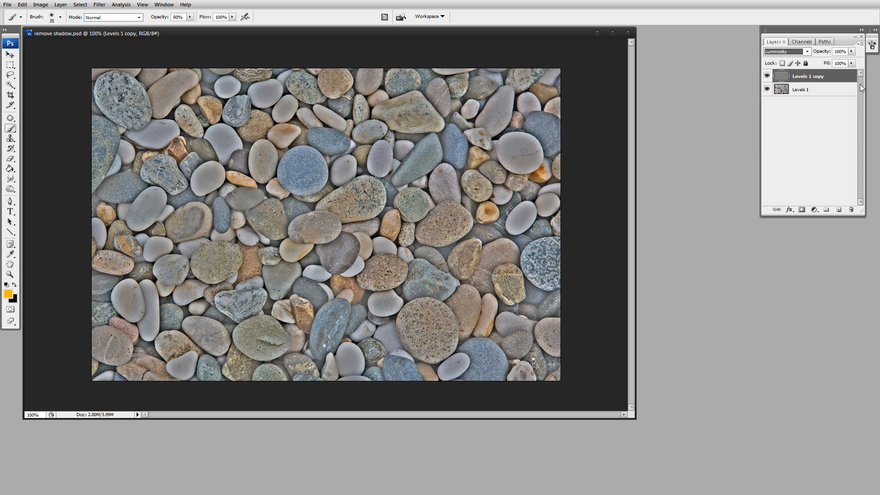
click(851, 52)
drag(846, 61, 824, 59)
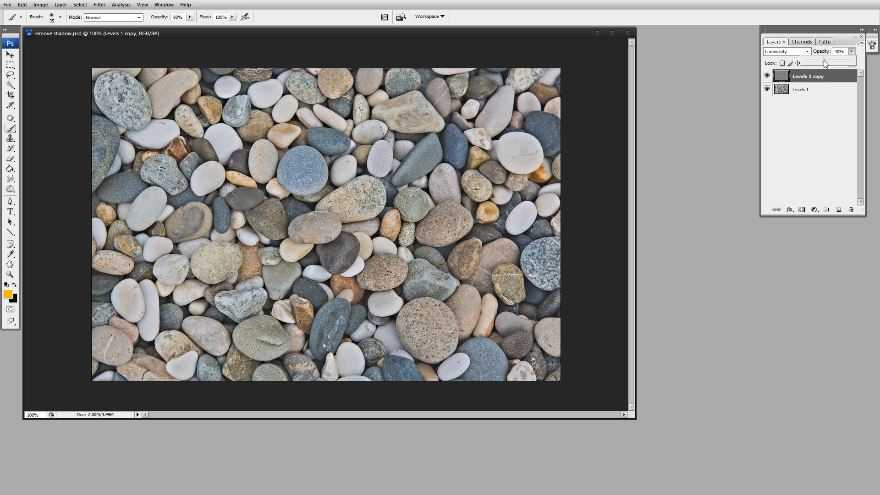
click(795, 159)
Duplicate the Levels 1 copy layer and invert the colours of the new copy.
click(787, 77)
drag(784, 78, 825, 210)
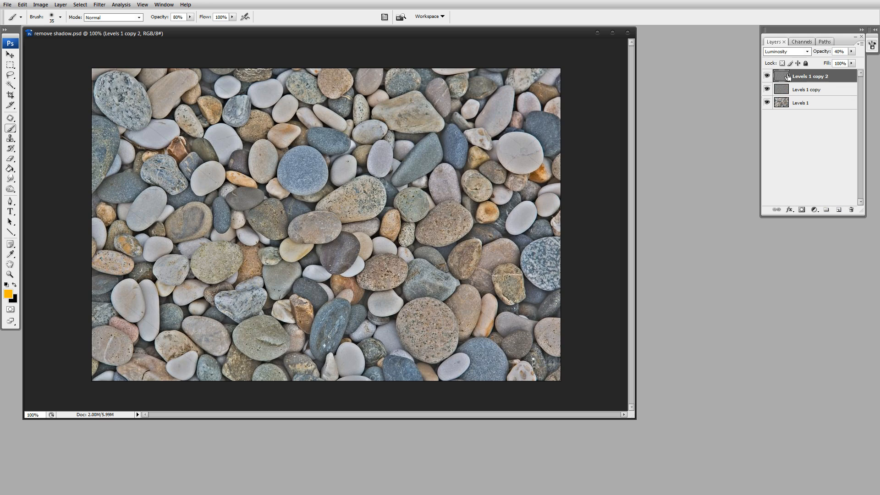
key(ctrl+i)
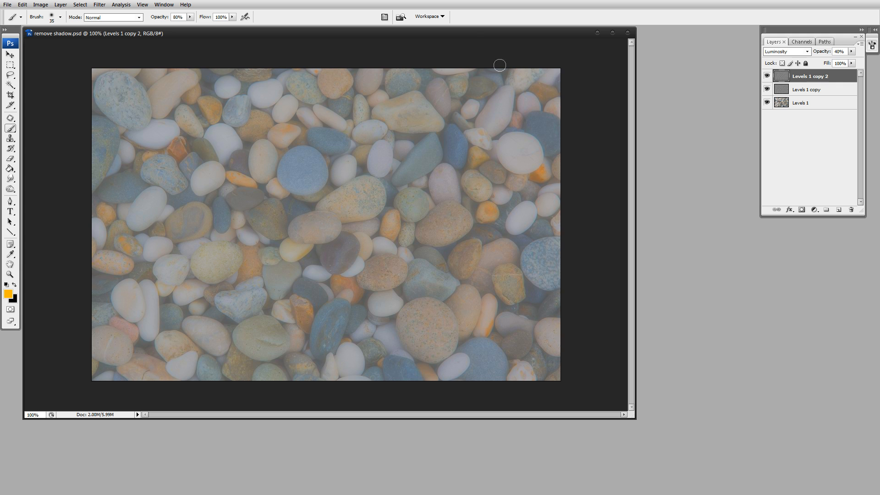
Using De-Light - my test.psd as reference, set the Levels 1 copy 2 layer's blend mode to Vivid Light and fine-tune its opacity.
key(ctrl+Tab)
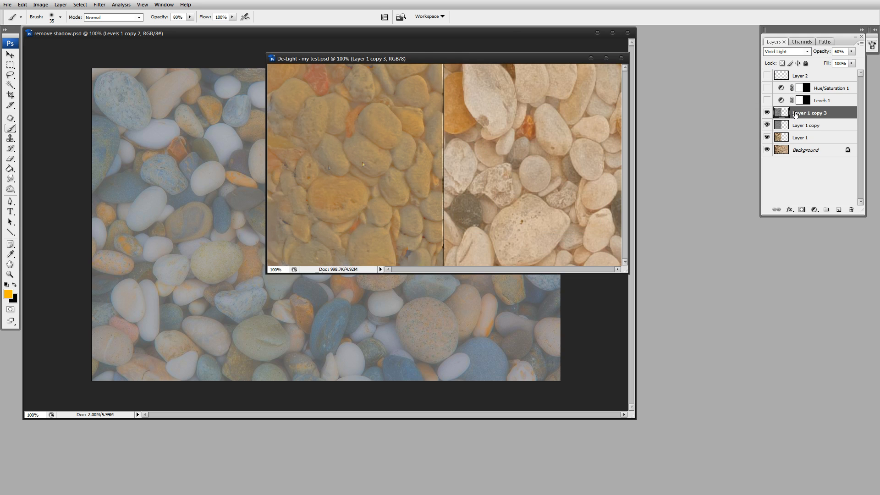
click(515, 34)
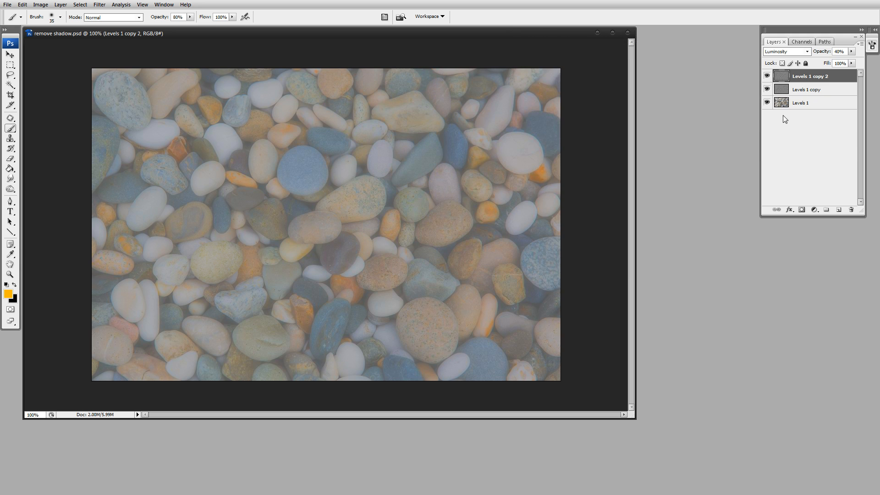
click(803, 52)
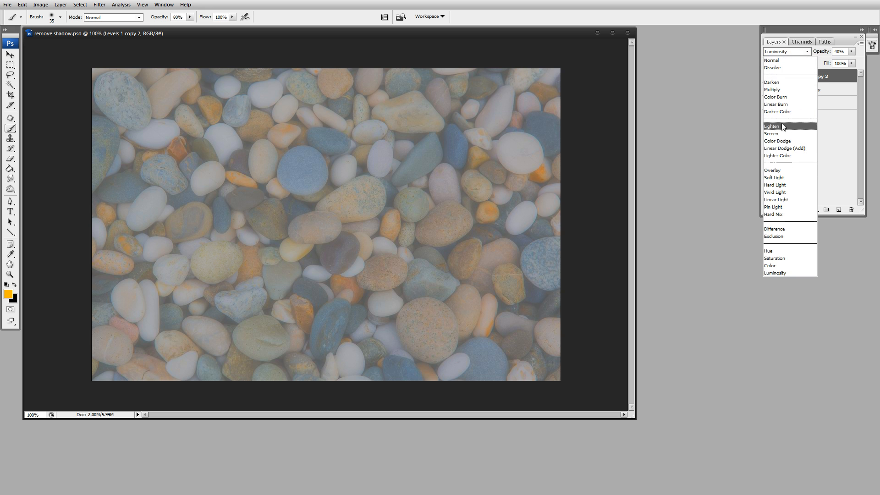
click(780, 192)
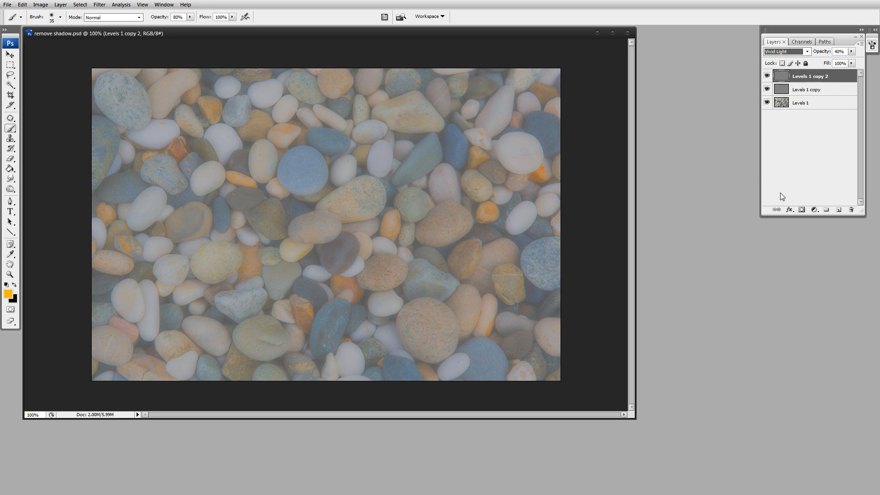
click(852, 51)
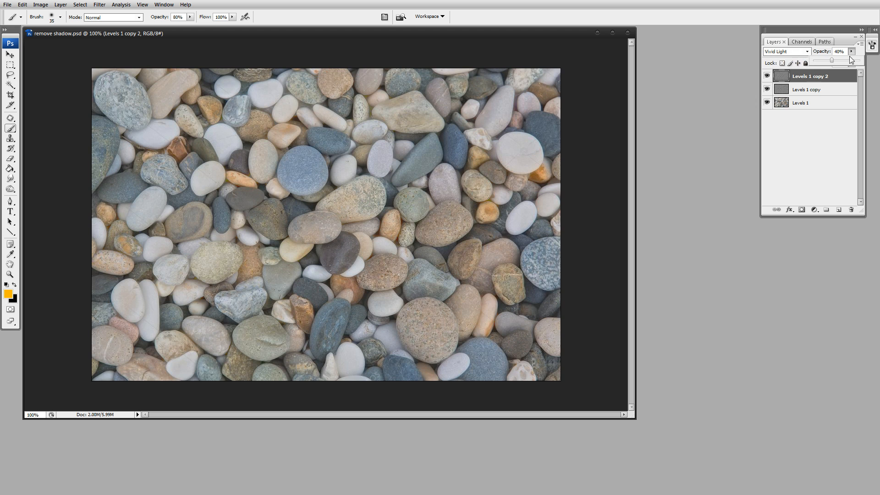
mouse_move(848, 62)
mouse_down()
mouse_move(813, 62)
mouse_move(832, 65)
mouse_up()
mouse_move(832, 65)
mouse_down()
mouse_move(816, 64)
mouse_move(830, 65)
mouse_up()
drag(829, 61, 831, 63)
Duplicate the Levels 1 copy layer directly beneath itself and invert the colours of the original Levels 1 copy.
click(794, 93)
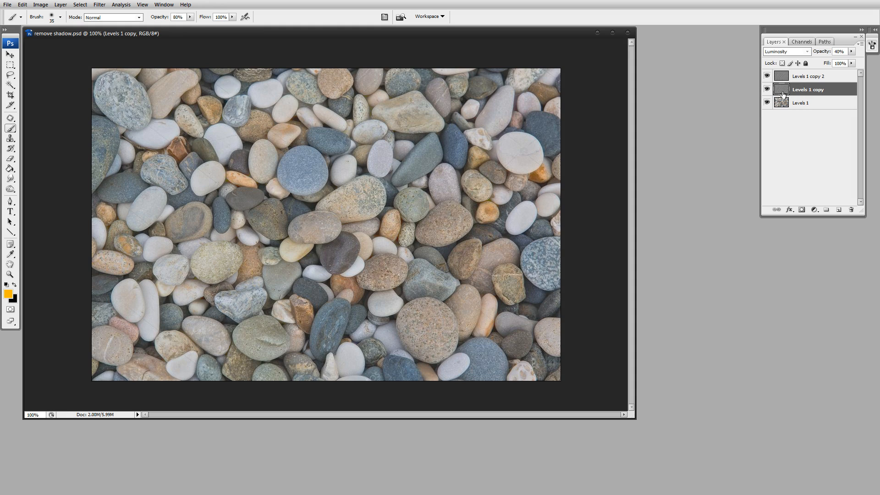
drag(782, 92, 796, 96)
click(784, 91)
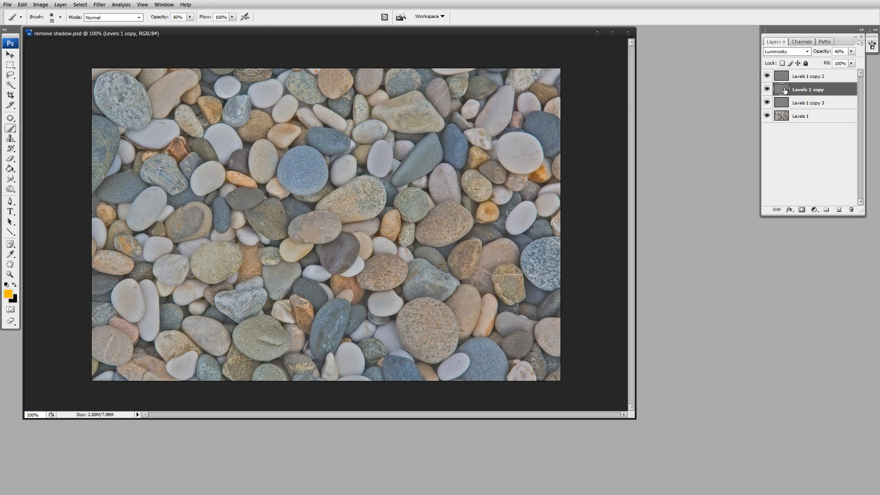
key(ctrl+i)
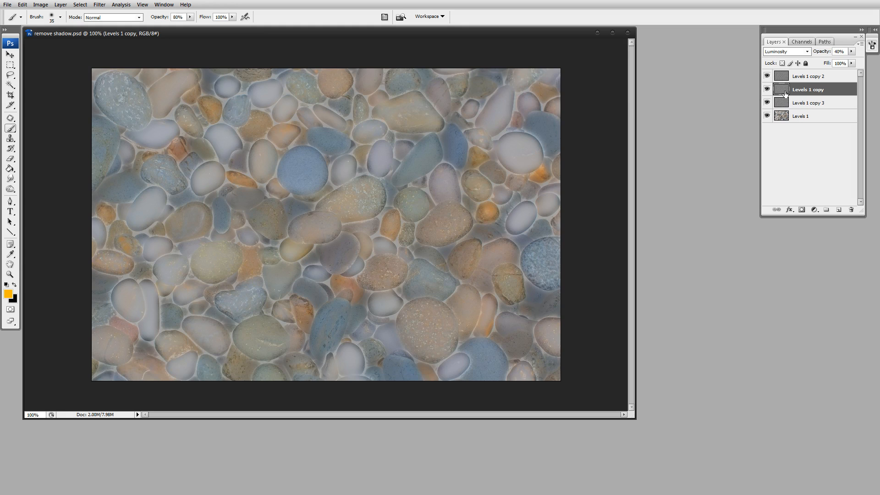
Set the Levels 1 copy layer to Vivid Light at 19% opacity and toggle the upper three layers' visibility to compare the result.
click(798, 52)
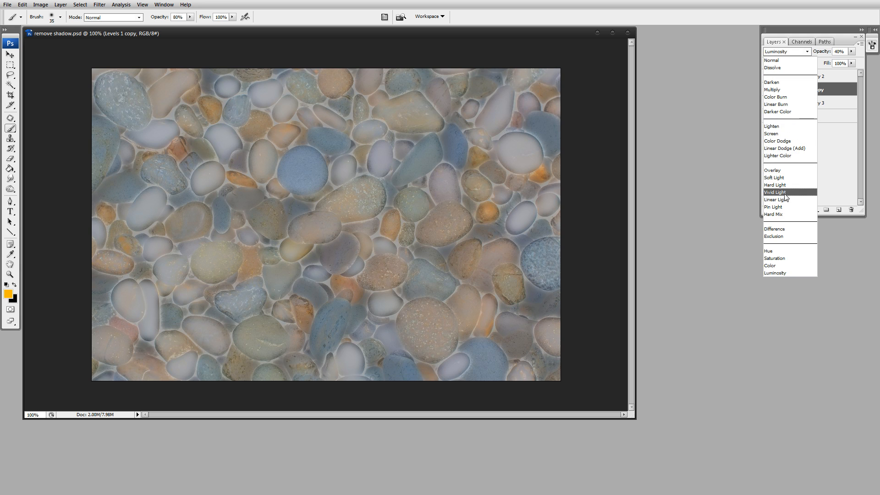
click(793, 196)
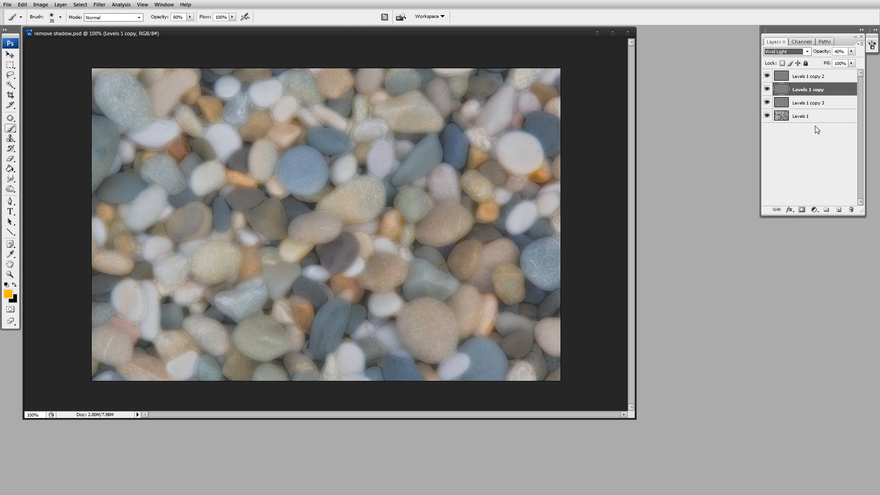
click(820, 137)
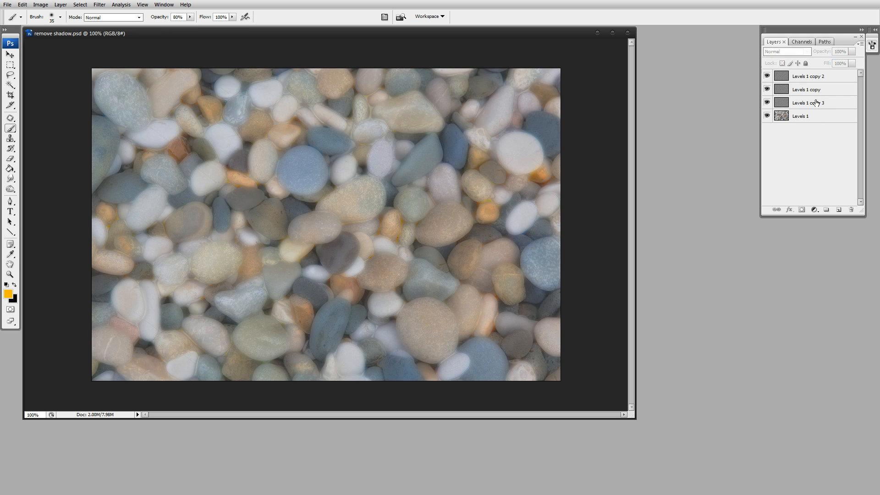
click(817, 93)
mouse_move(834, 61)
mouse_down()
mouse_move(806, 64)
mouse_move(823, 66)
mouse_up()
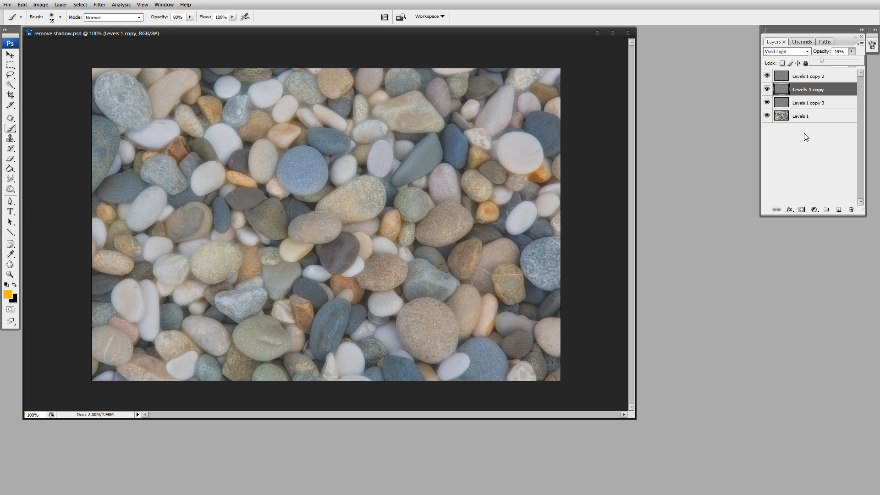
click(789, 153)
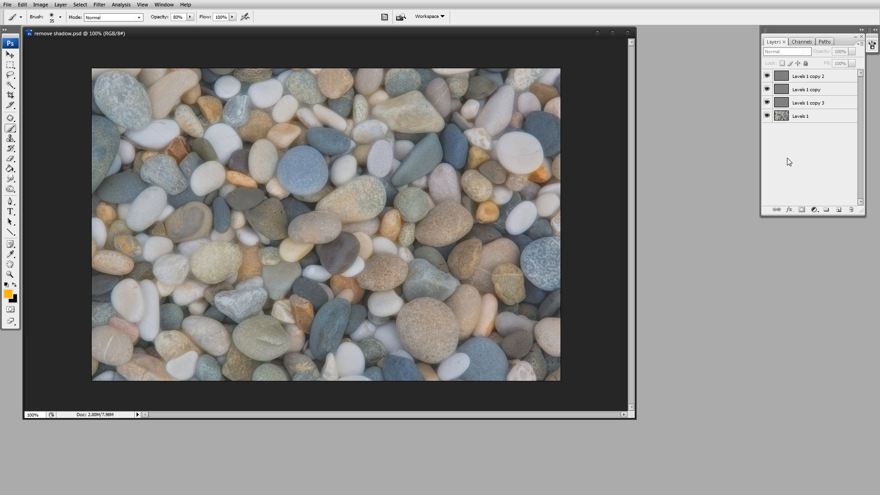
drag(767, 103, 767, 79)
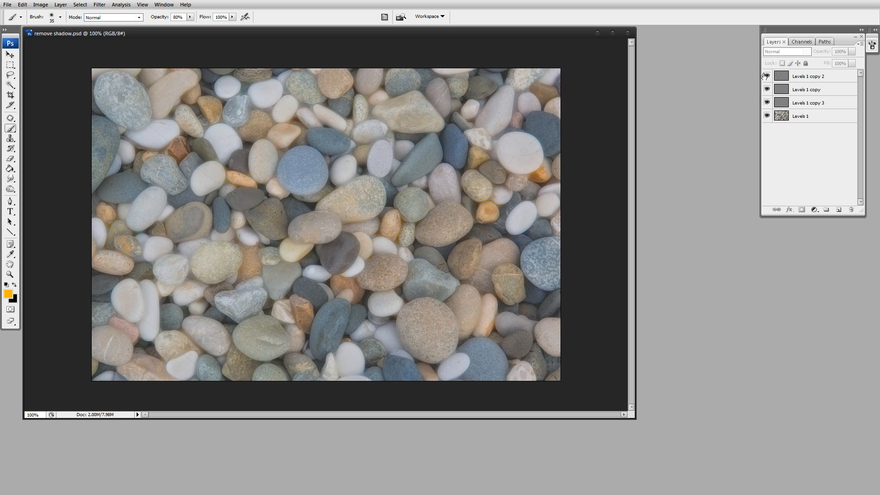